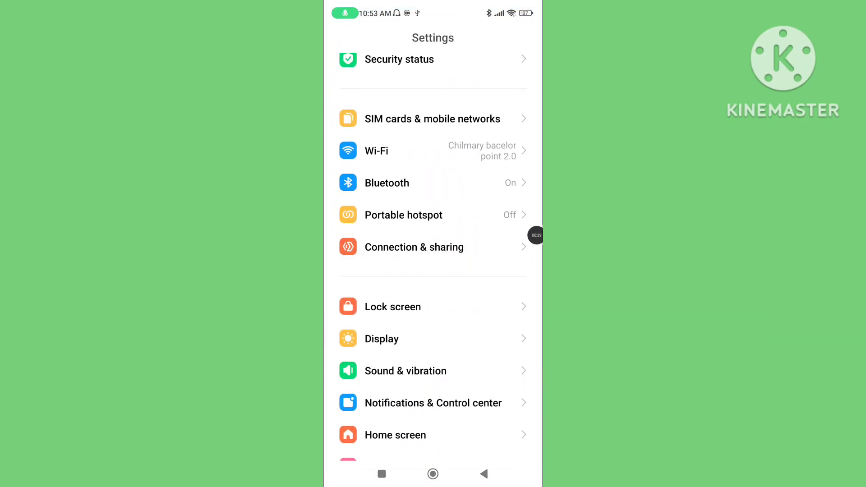
scroll(433, 271, "down", 4)
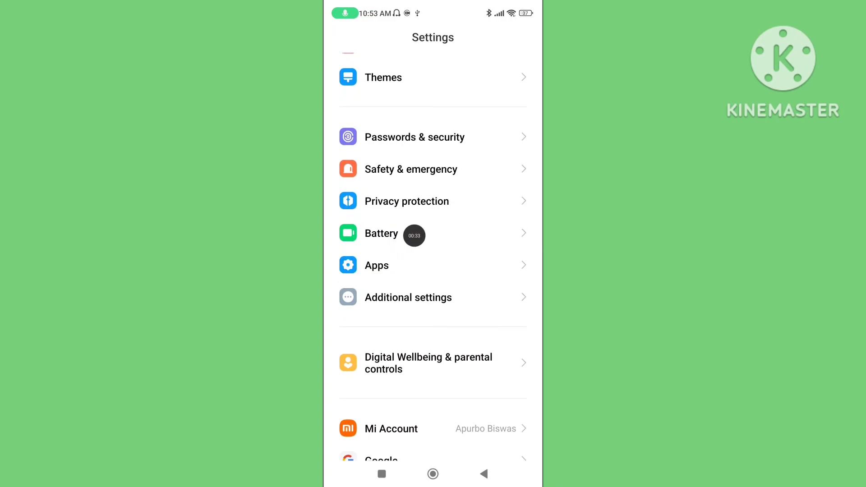
Navigate Android Settings to Apps, then Manage apps, to find WhatsApp
left_click(377, 266)
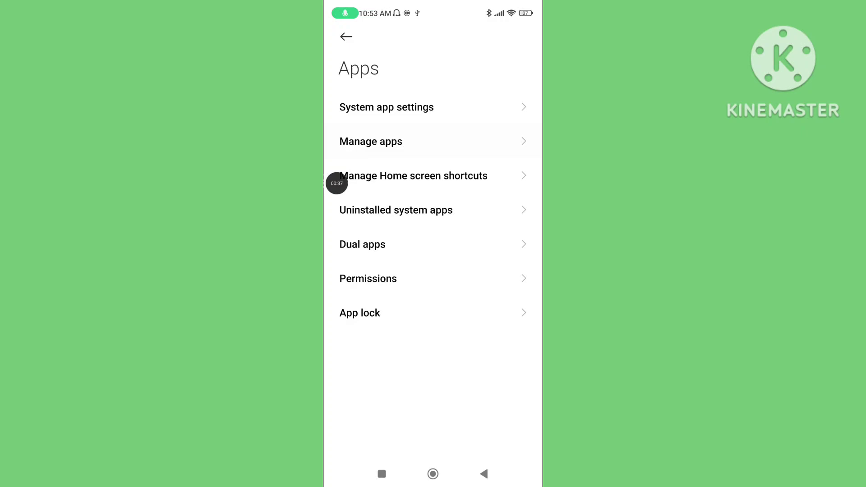
left_click(406, 142)
type("what")
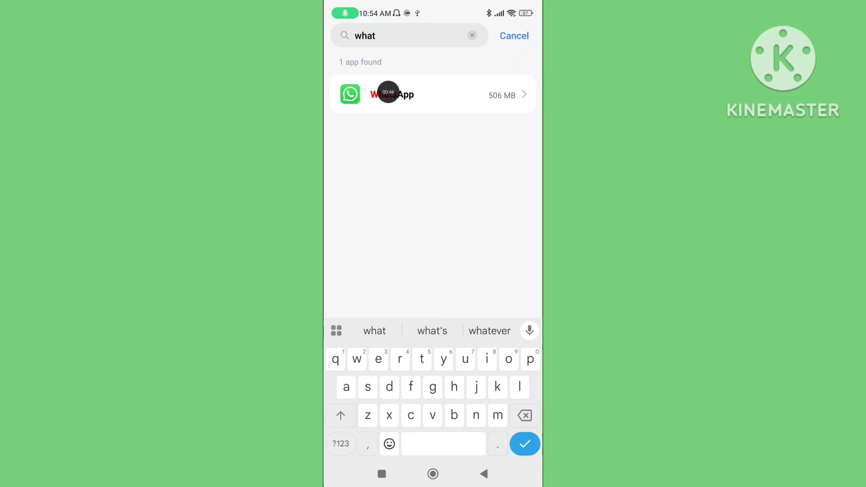
Open WhatsApp's App info page and view its Storage breakdown
left_click(433, 95)
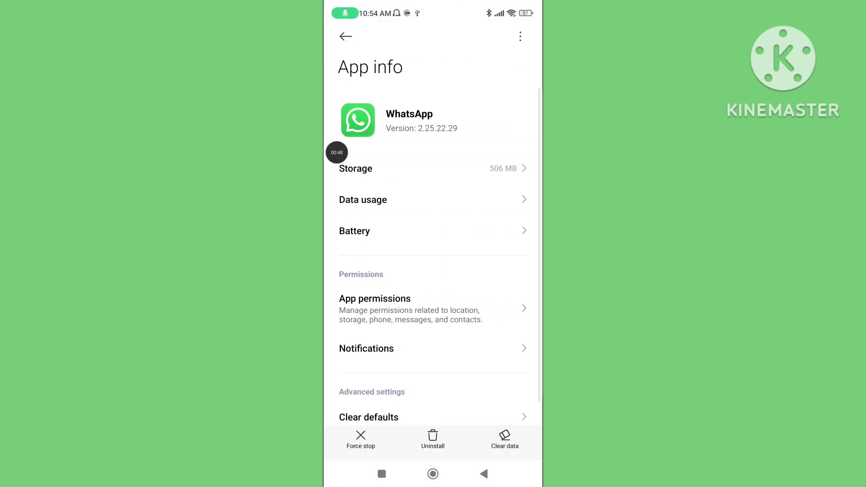
left_click_drag(333, 152, 529, 119)
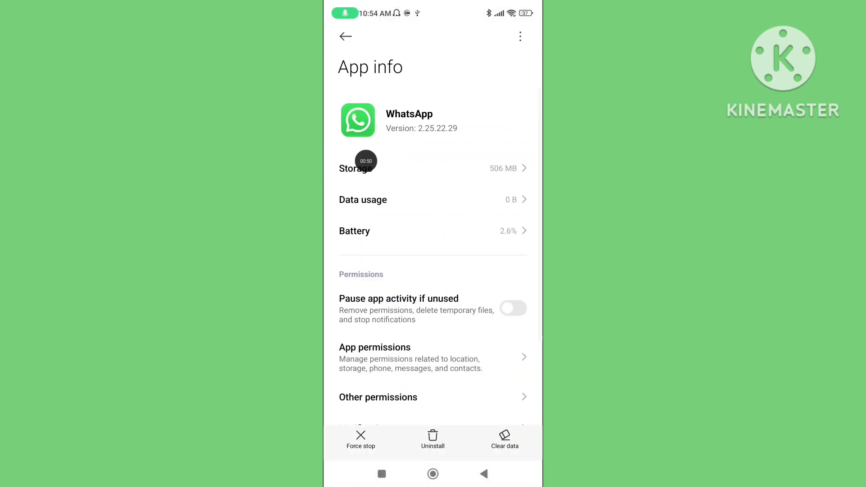
left_click(434, 168)
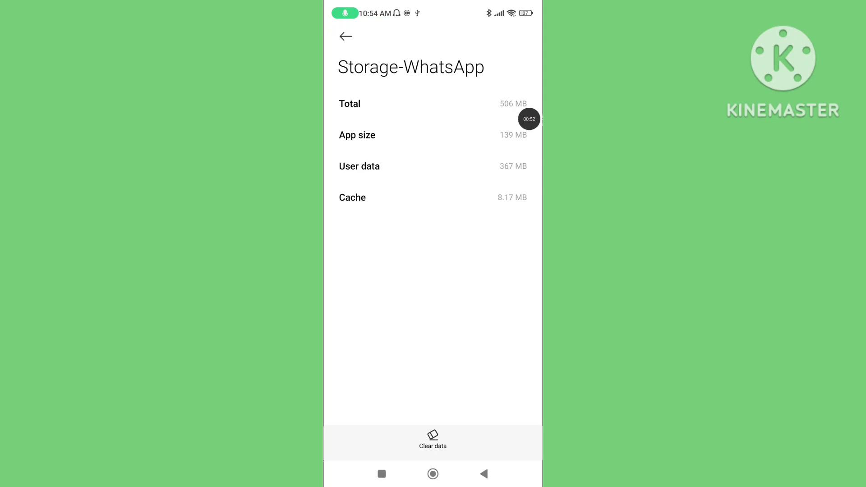
left_click_drag(529, 119, 432, 438)
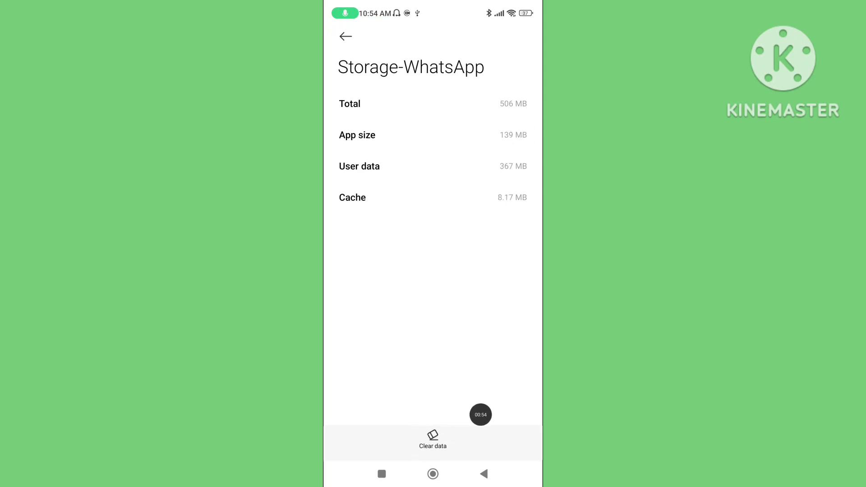
Clear only WhatsApp's cache and confirm, bringing the cache to 0 B
left_click(434, 438)
left_click_drag(481, 447, 529, 325)
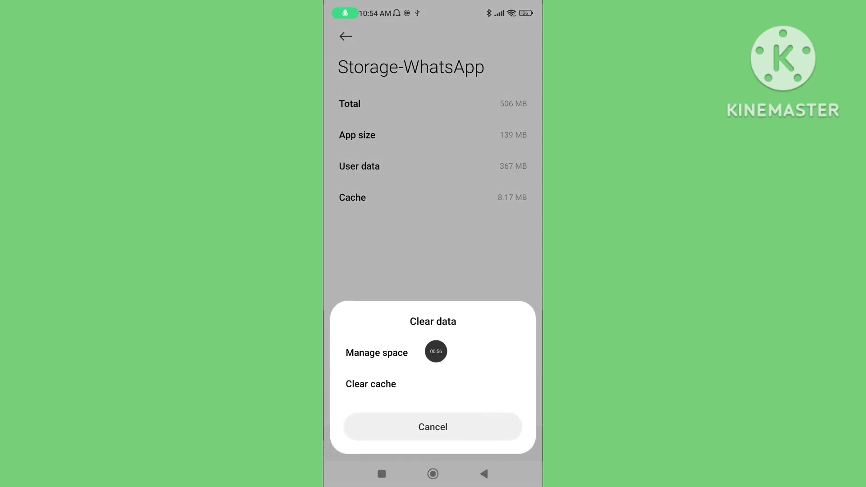
left_click(371, 384)
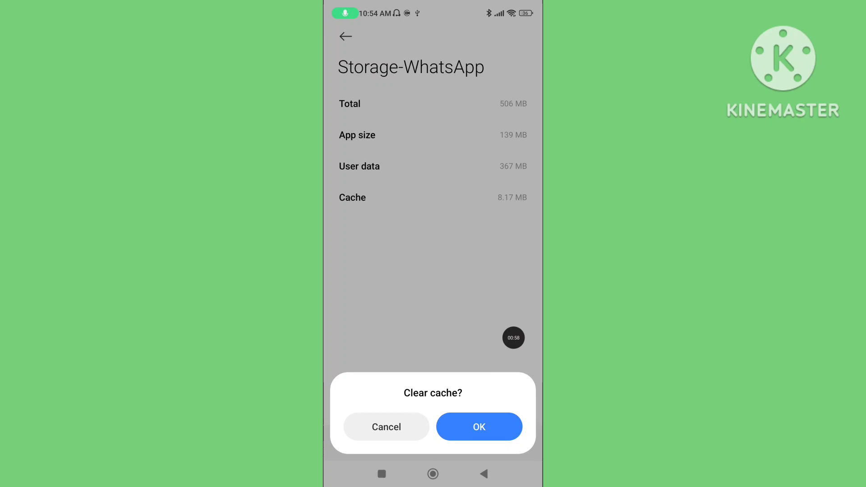
mouse_move(529, 325)
left_mouse_down()
mouse_move(466, 402)
mouse_move(529, 363)
left_mouse_up()
left_click(480, 427)
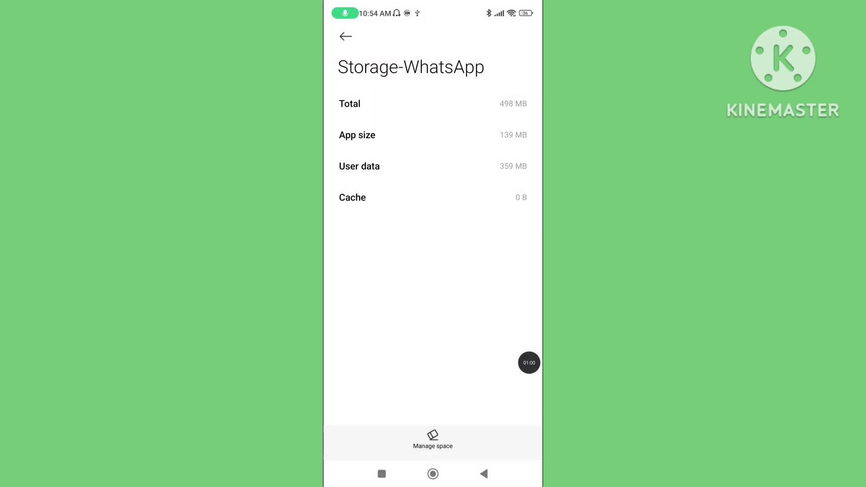
From the home screen, start the WhatsApp Messenger (Beta) update in Play Store
key("Home")
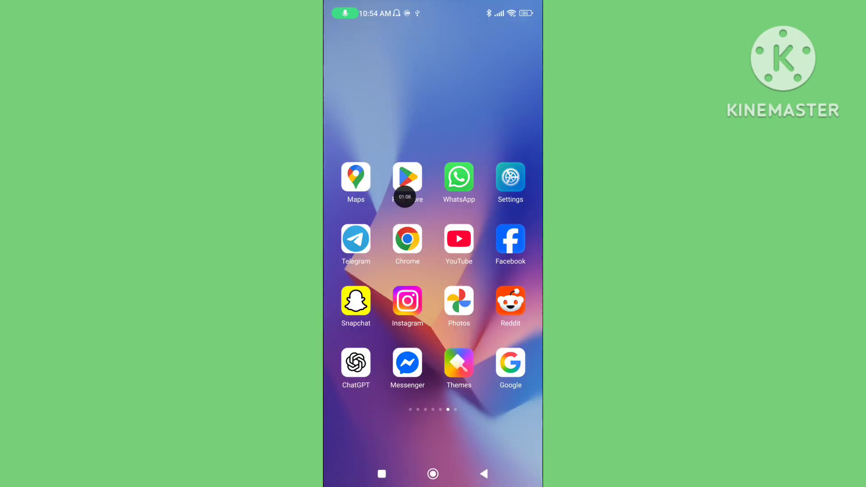
mouse_move(528, 364)
left_mouse_down()
mouse_move(366, 191)
mouse_move(529, 112)
mouse_move(426, 175)
mouse_move(529, 171)
left_mouse_up()
left_click(407, 177)
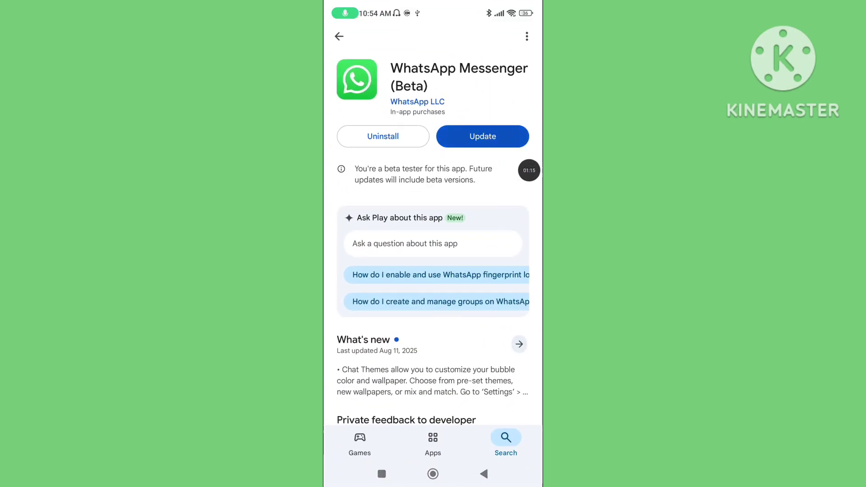
left_click(483, 136)
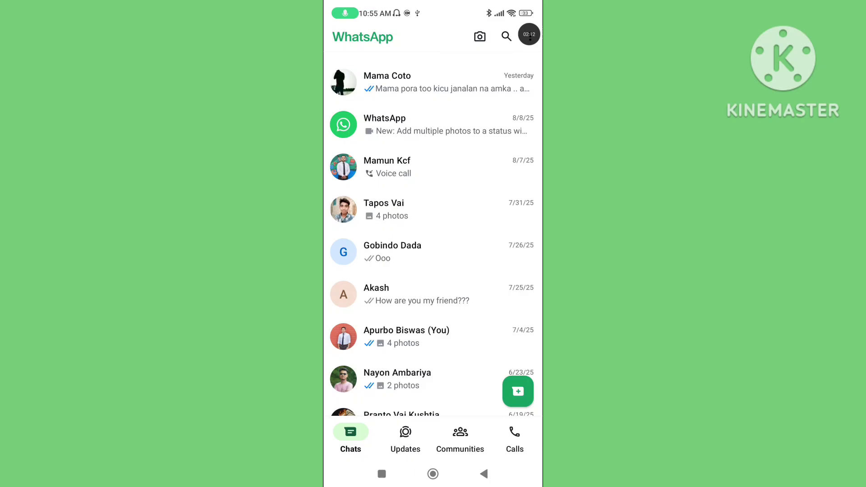
Open Linked devices from WhatsApp's three-dot menu, showing Google Chrome (Windows)
left_click(530, 36)
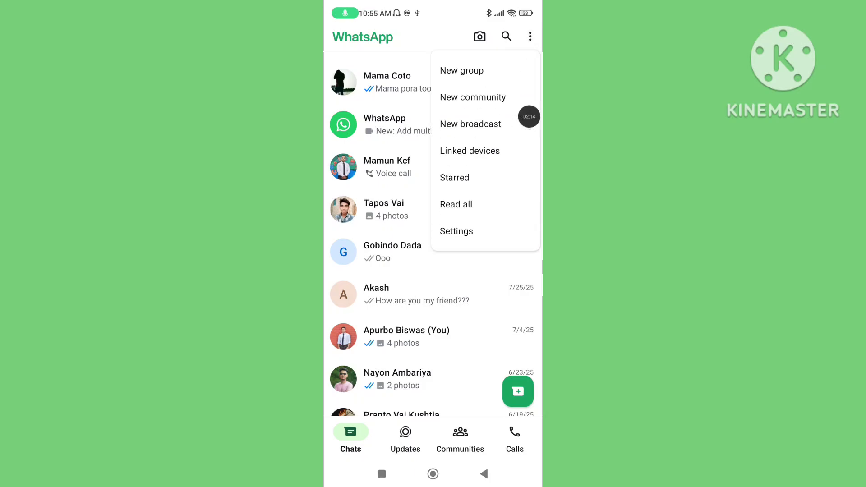
left_click(471, 150)
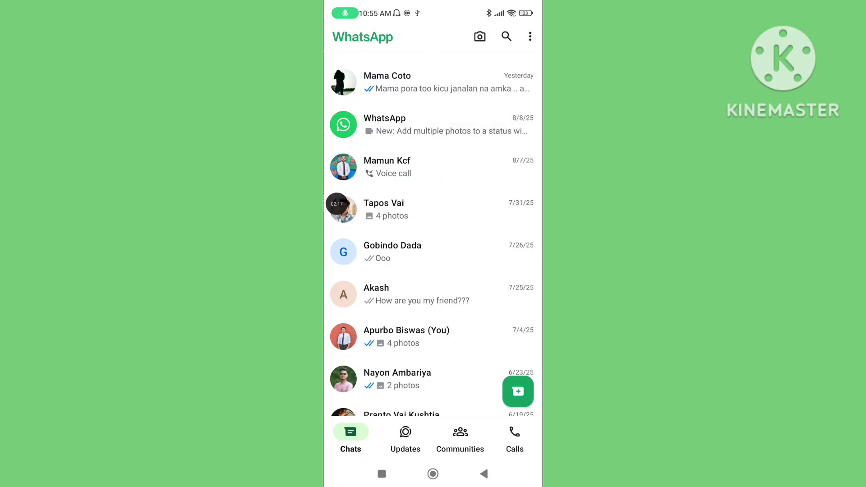